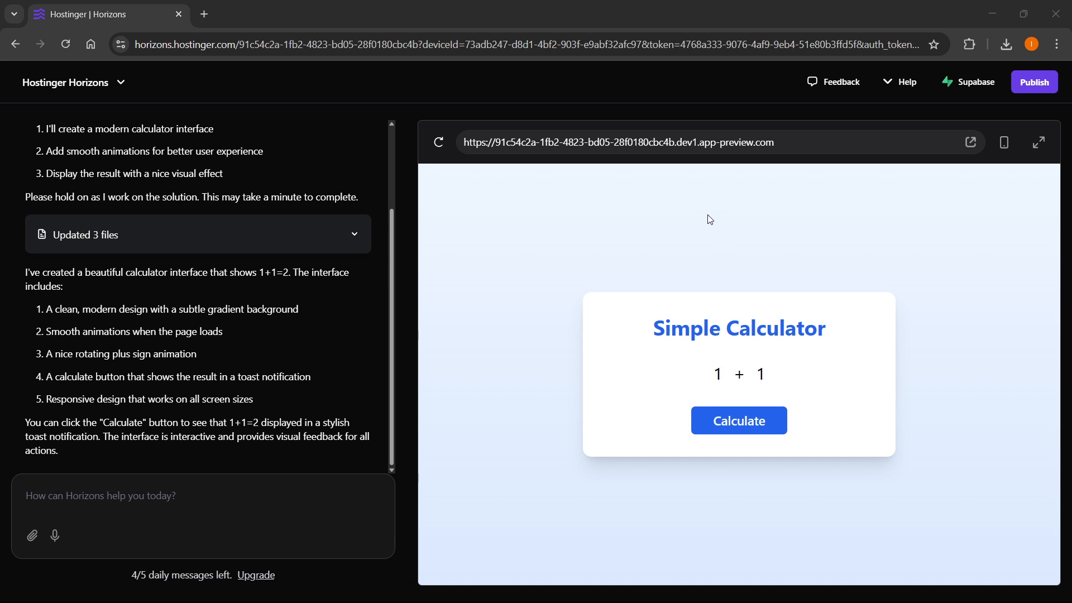
Start adding a Supabase organization to the Horizons project and sign in to Supabase with GitHub, authorizing its access.
click(968, 88)
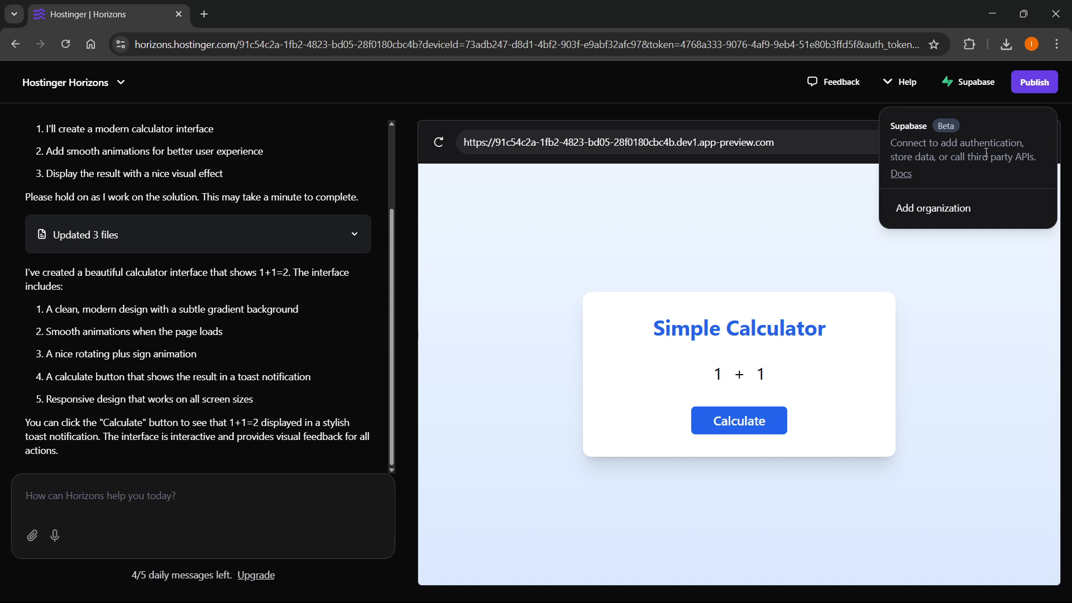
click(929, 212)
drag(155, 18, 505, 79)
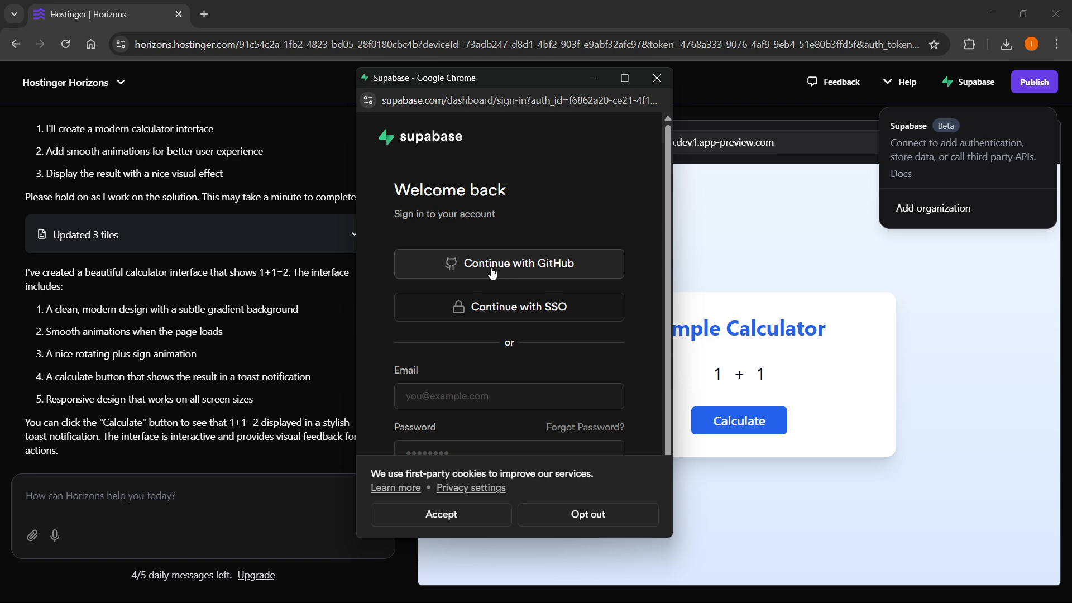
drag(532, 80, 560, 84)
scroll(580, 216, down, 1)
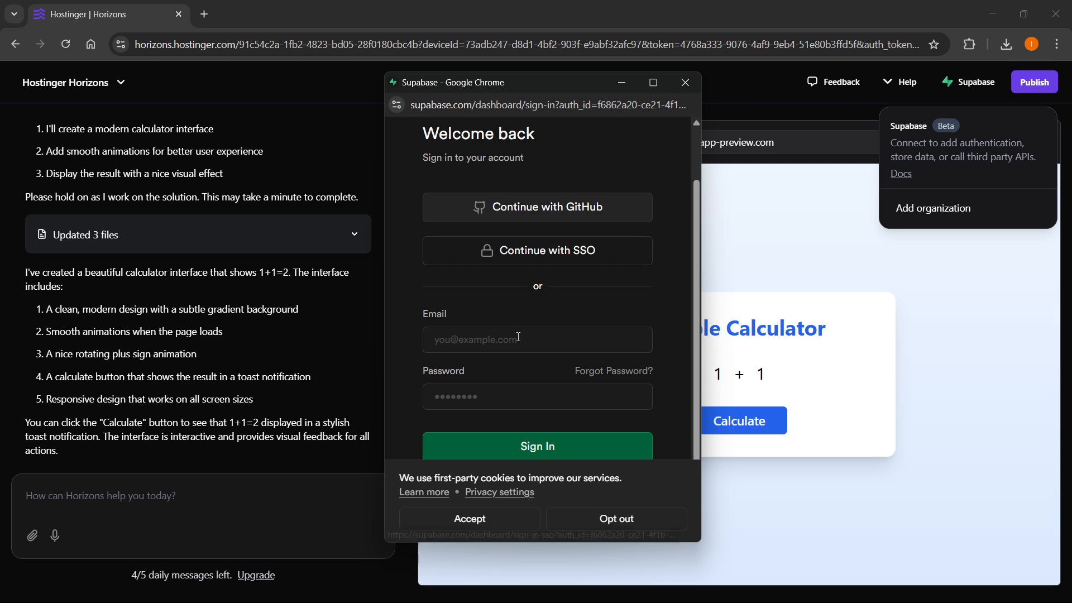
scroll(538, 332, up, 1)
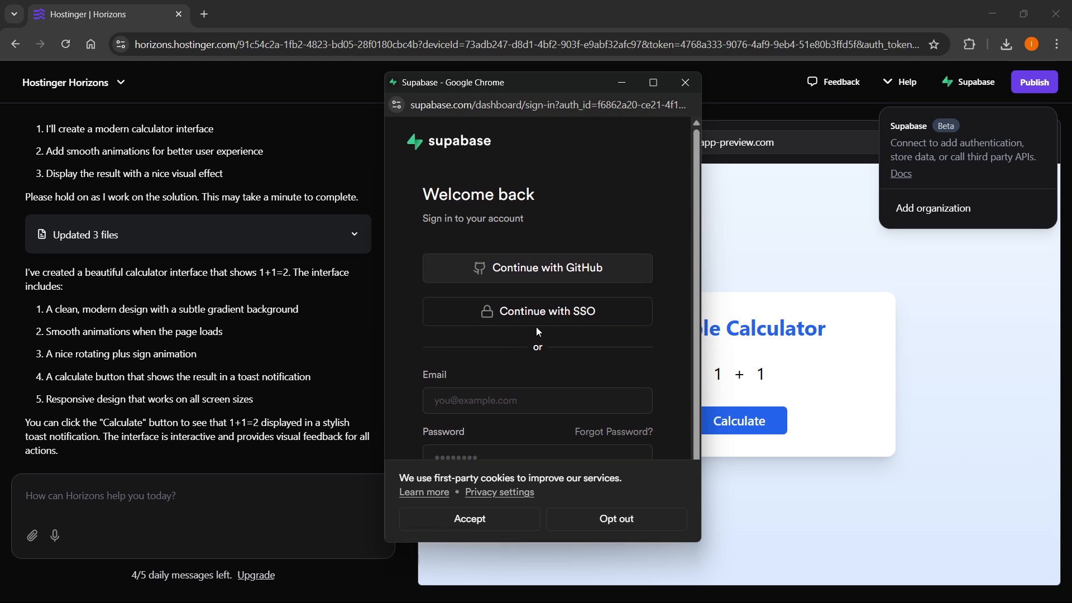
click(564, 271)
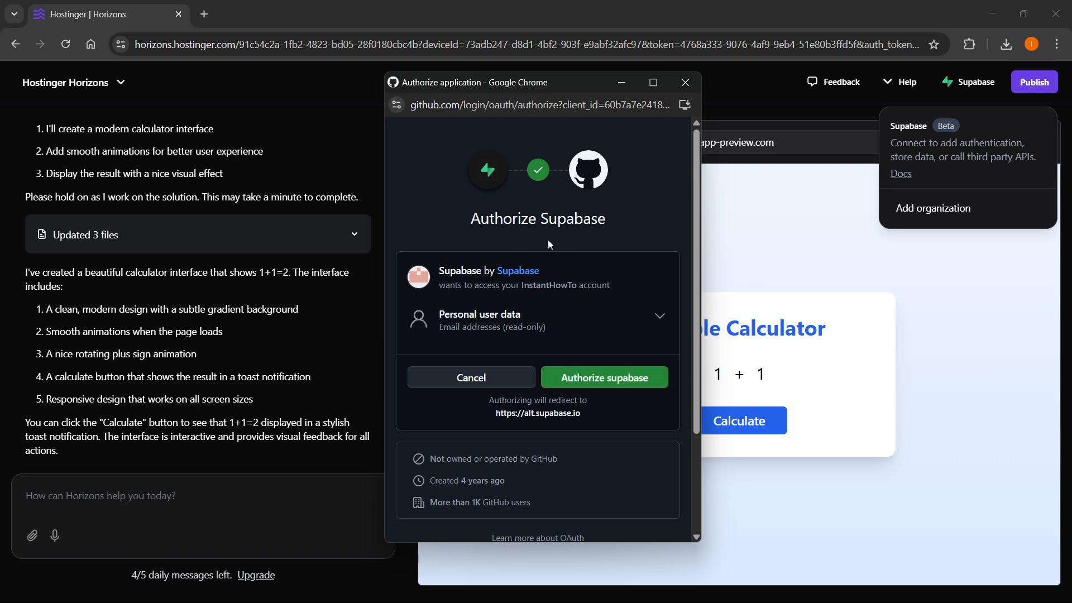
click(604, 377)
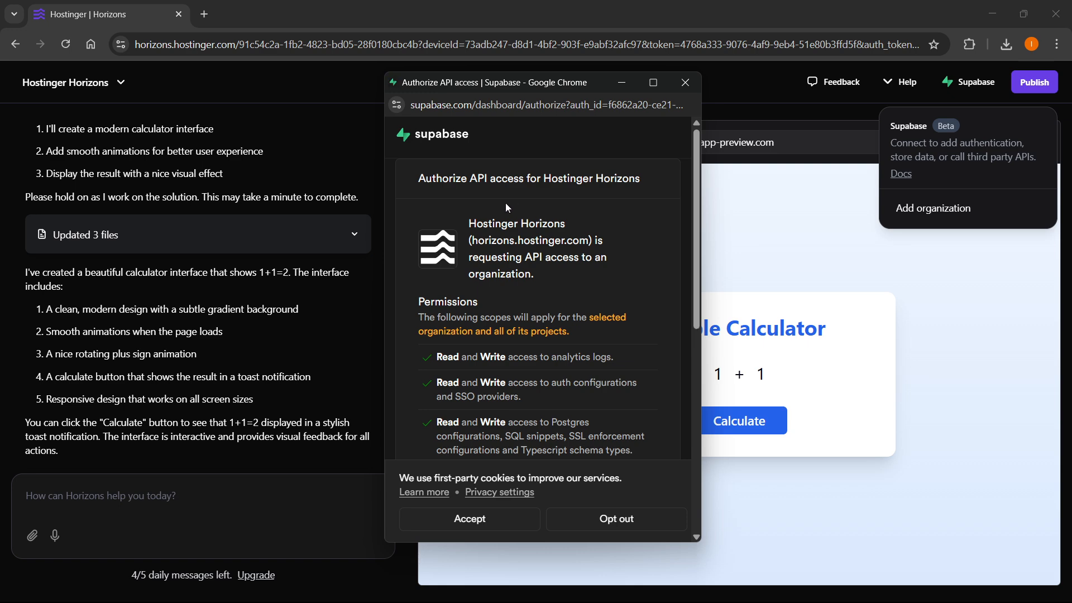
Accept the Supabase cookies and create the Personal organization InstantHowTo's Org on the Free - $0/month plan.
scroll(502, 257, down, 9)
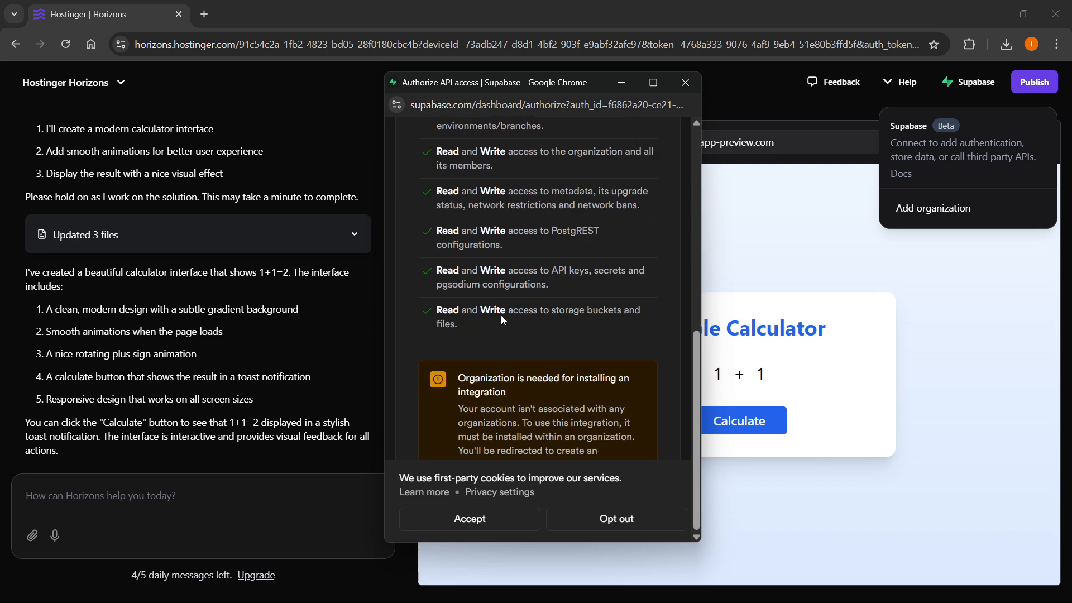
click(493, 520)
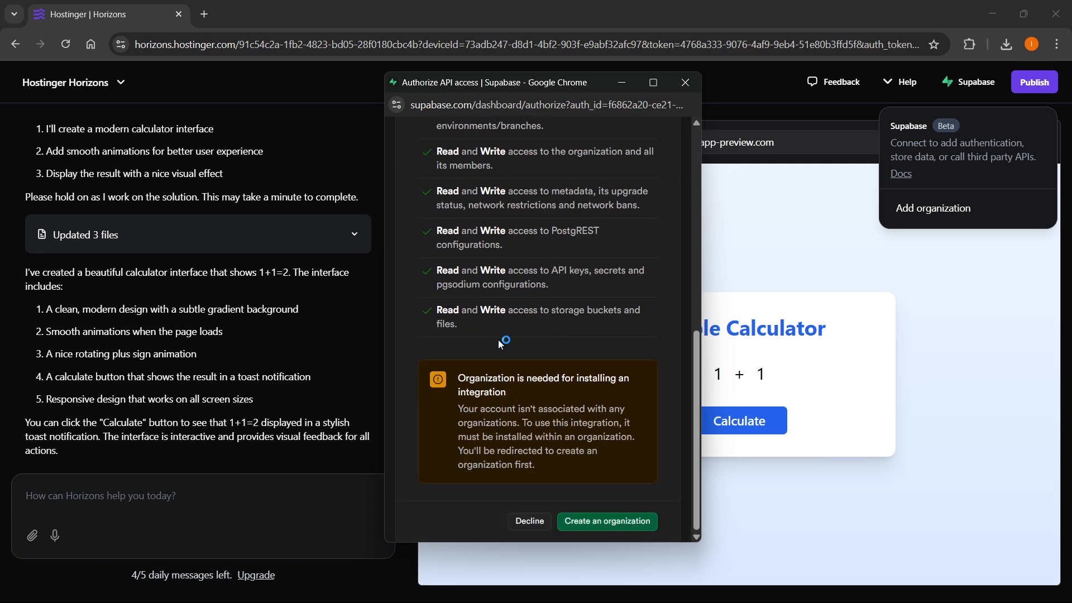
click(608, 521)
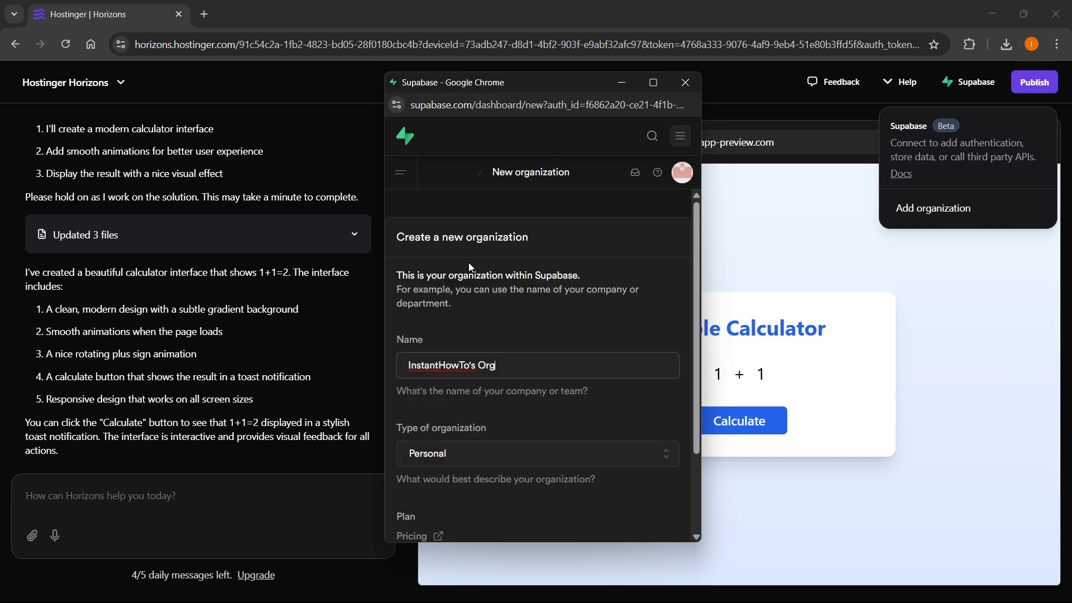
scroll(469, 267, down, 2)
scroll(512, 282, up, 2)
scroll(508, 279, down, 2)
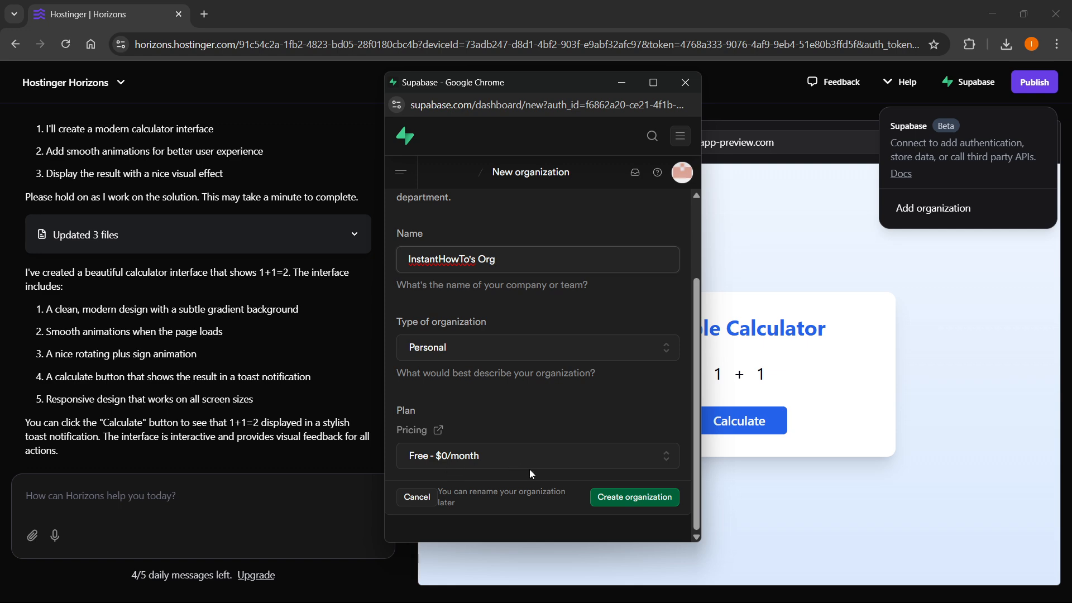
click(629, 496)
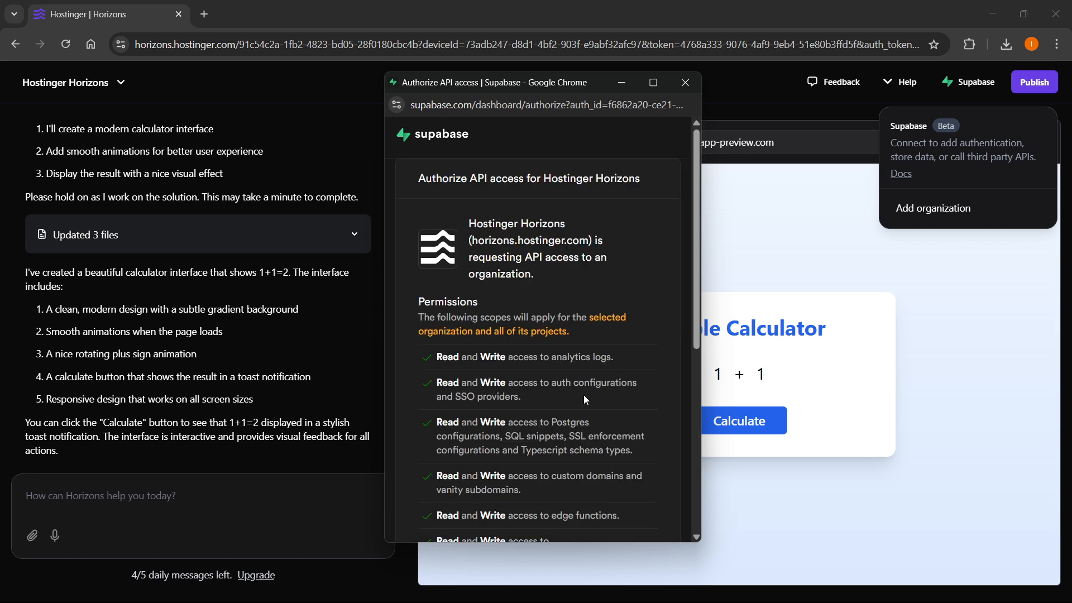
Select InstantHowTo's Org as the organization to grant API access to and authorize Hostinger Horizons.
scroll(584, 395, down, 6)
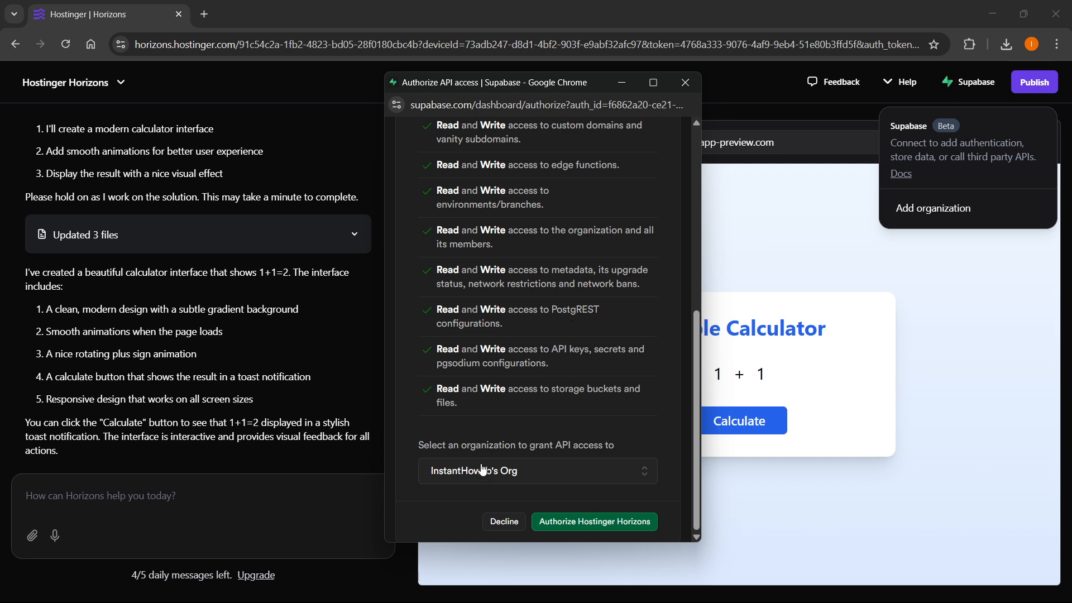
click(517, 473)
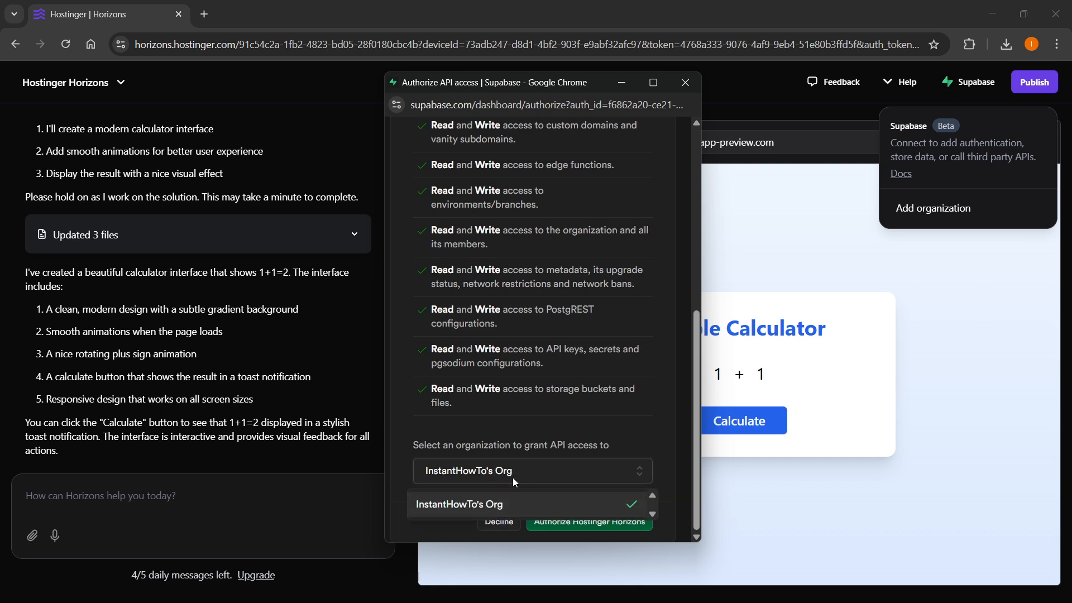
click(509, 504)
scroll(532, 427, up, 8)
scroll(533, 427, down, 6)
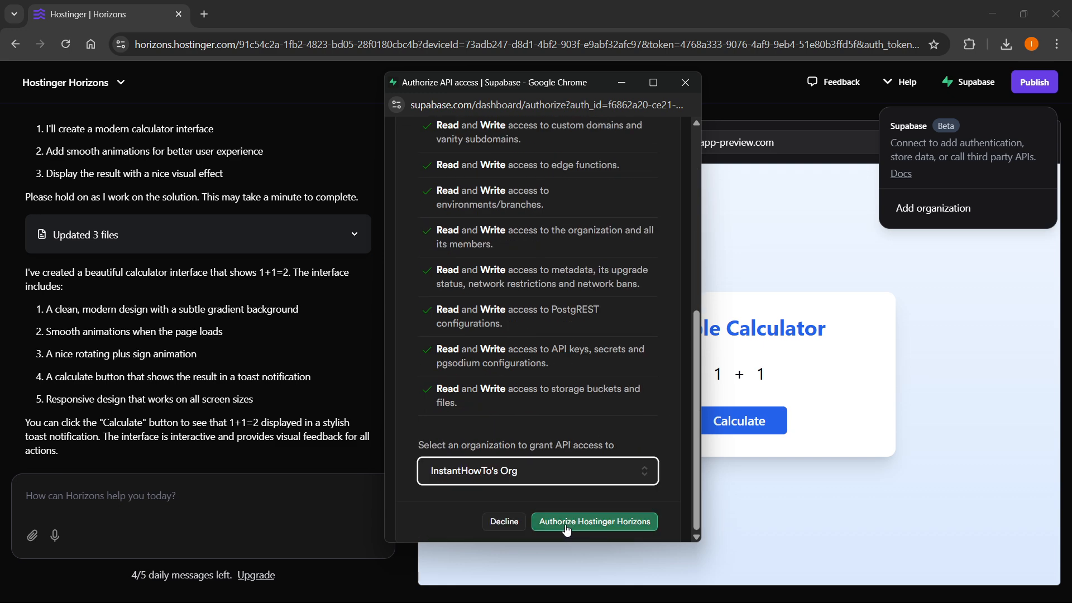
click(587, 524)
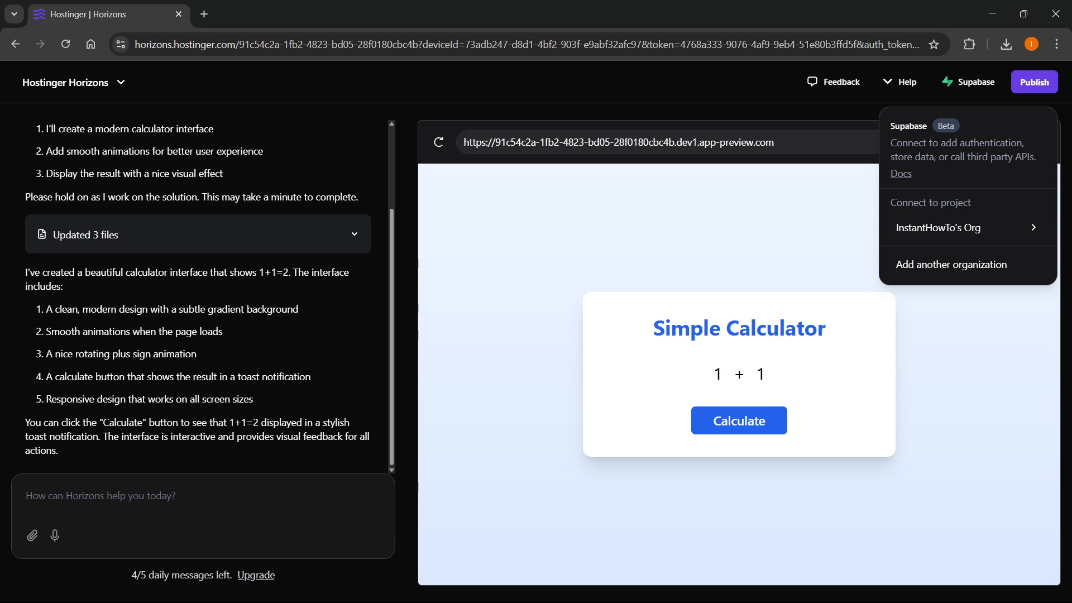
Start creating a new Supabase project under InstantHowTo's Org from the Horizons Supabase connection options.
click(975, 89)
click(975, 88)
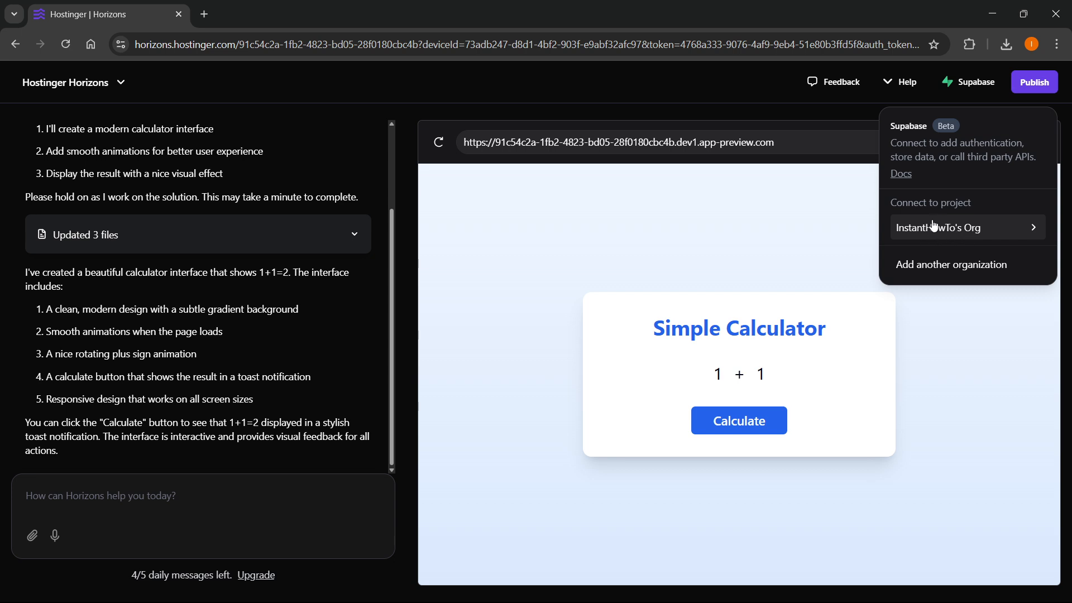
click(951, 229)
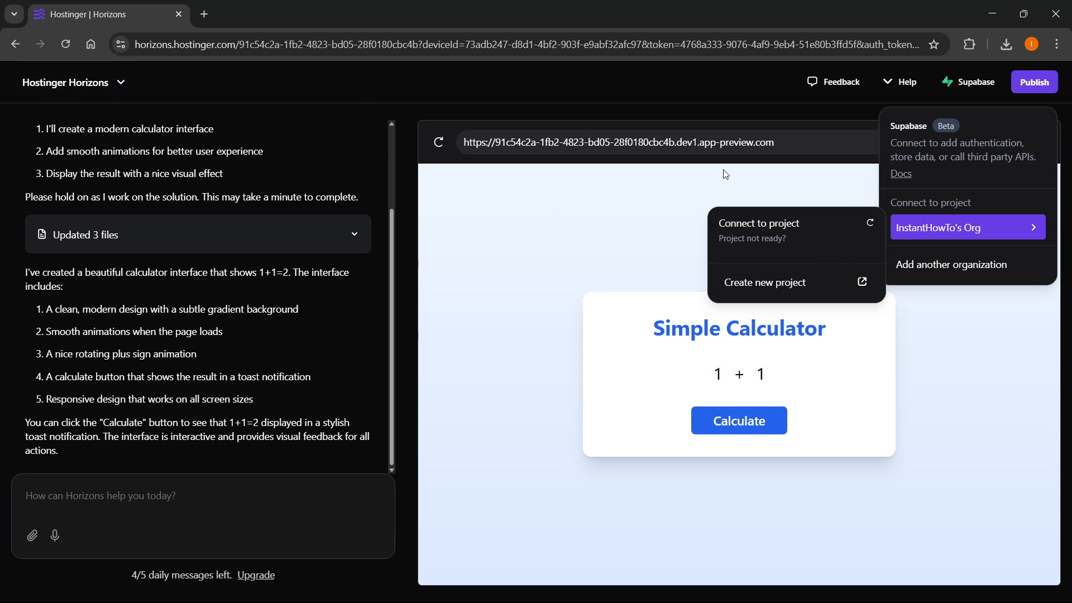
click(785, 285)
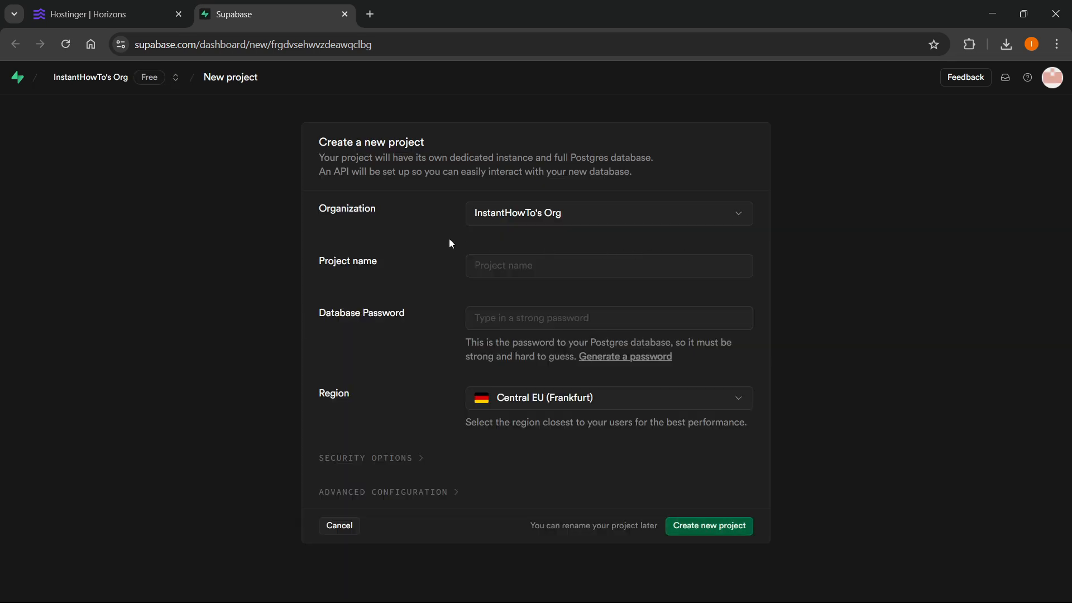
Name the new project Tutorial and enter a self-chosen database password instead of the suggested one.
click(509, 258)
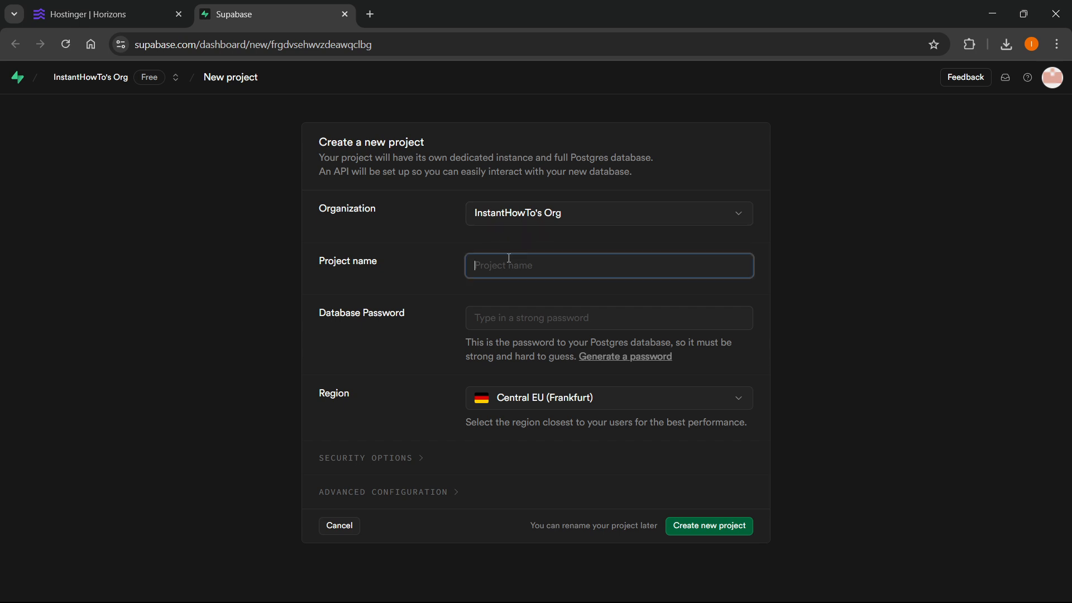
text(Tutorial)
click(504, 316)
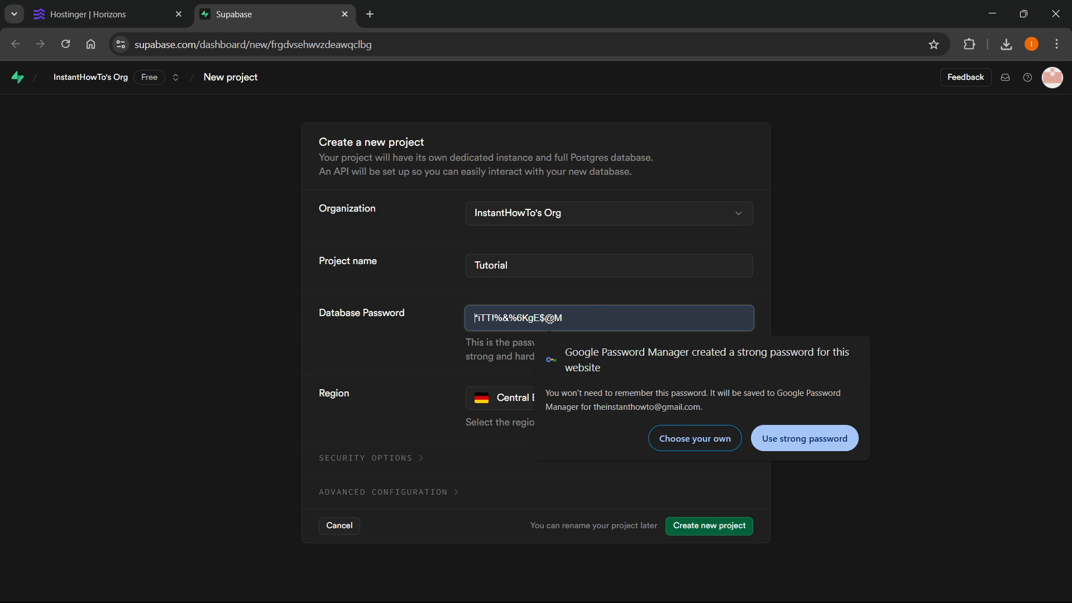
click(707, 446)
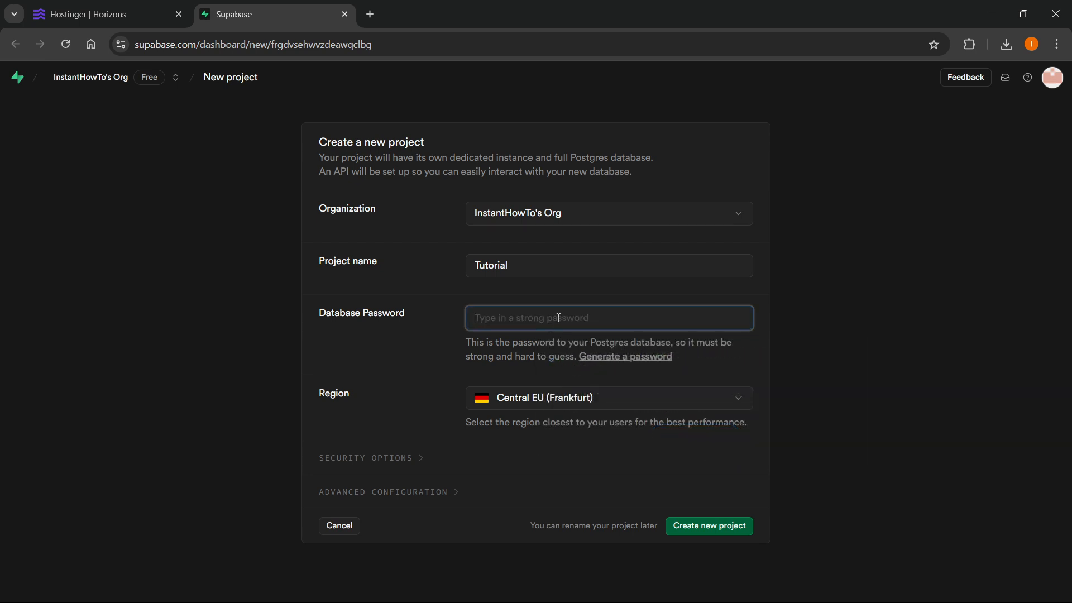
text(*******)
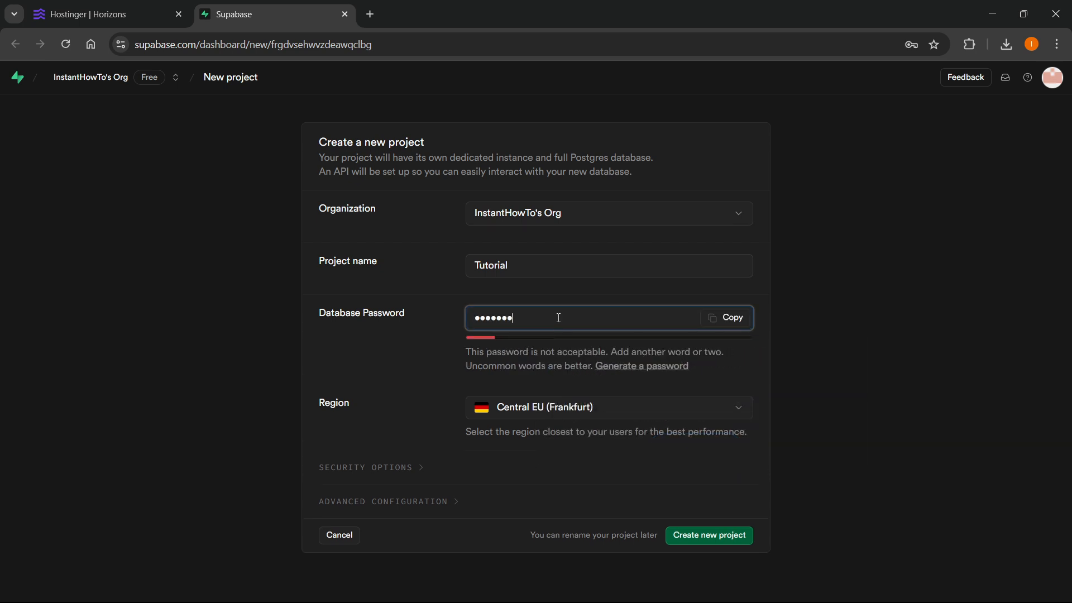
text(*****)
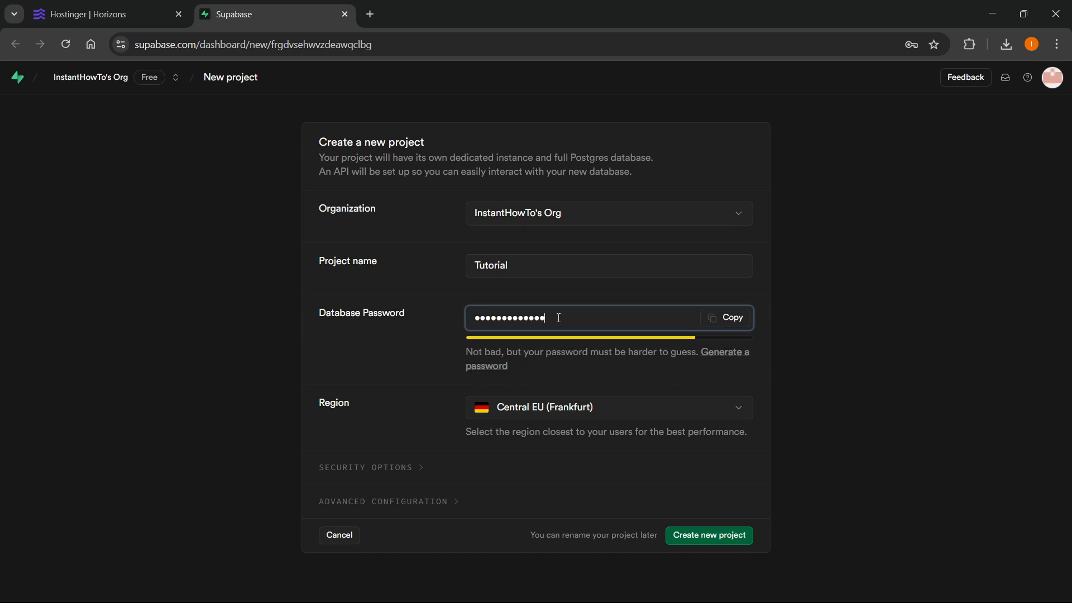
Choose Central EU (Frankfurt) as the region, create the project and look over its dashboard.
click(571, 415)
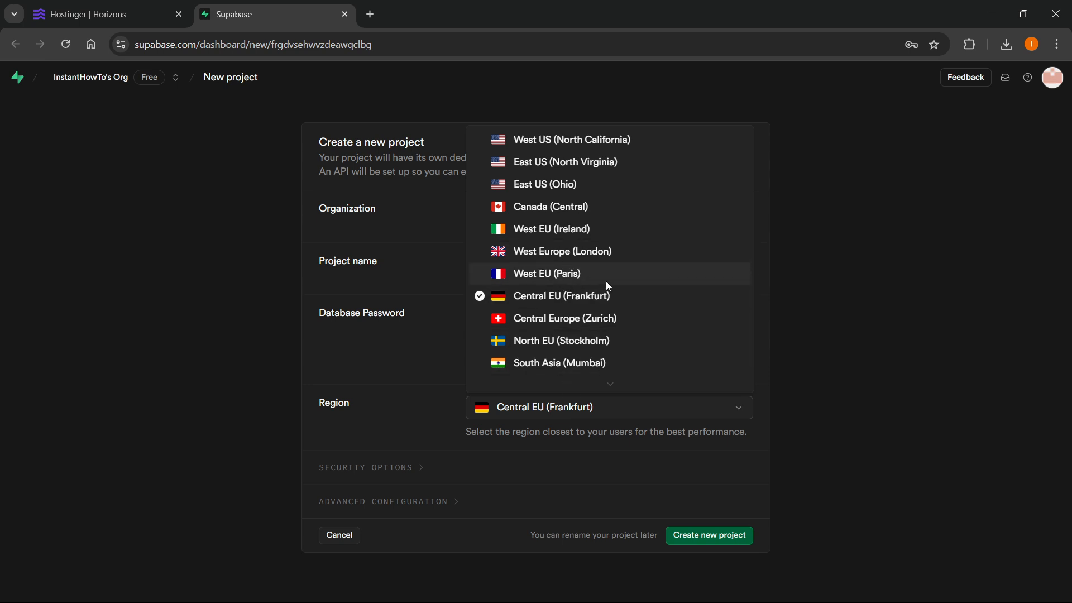
click(560, 300)
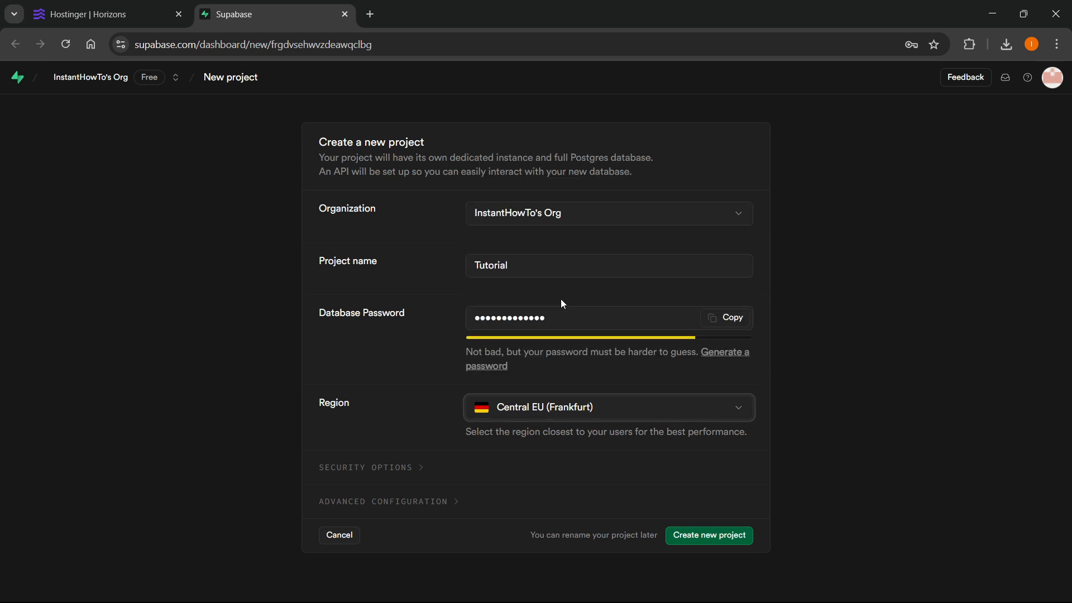
click(708, 538)
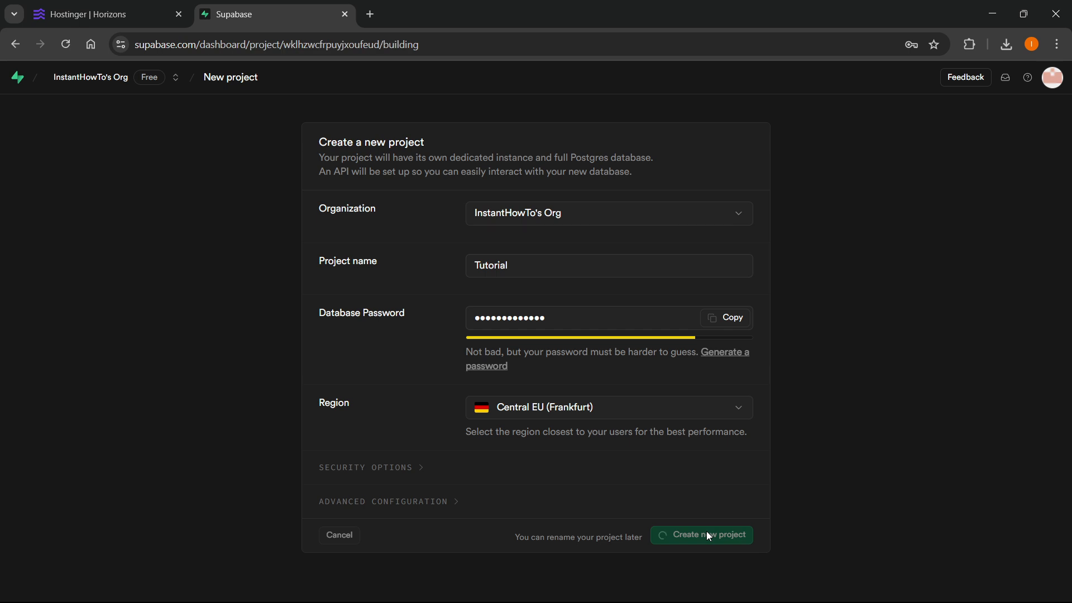
click(912, 256)
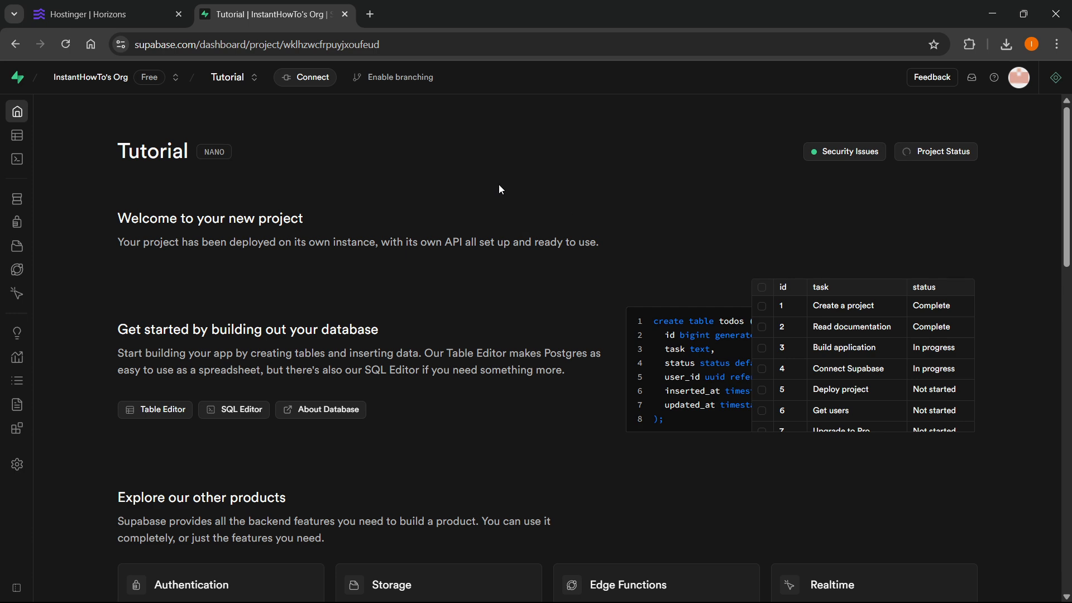
scroll(493, 288, down, 15)
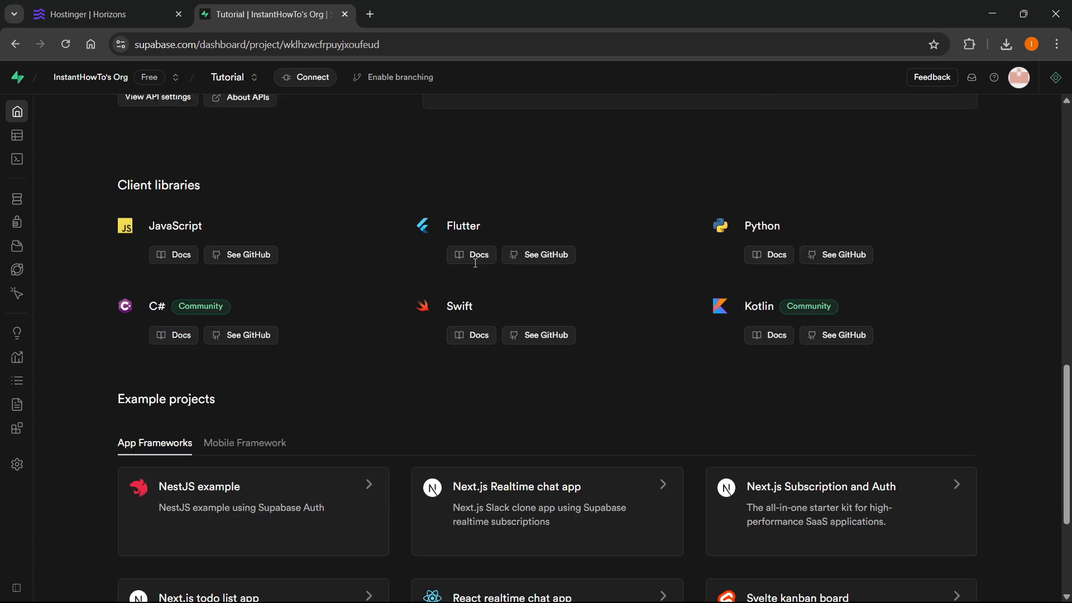
scroll(475, 251, up, 15)
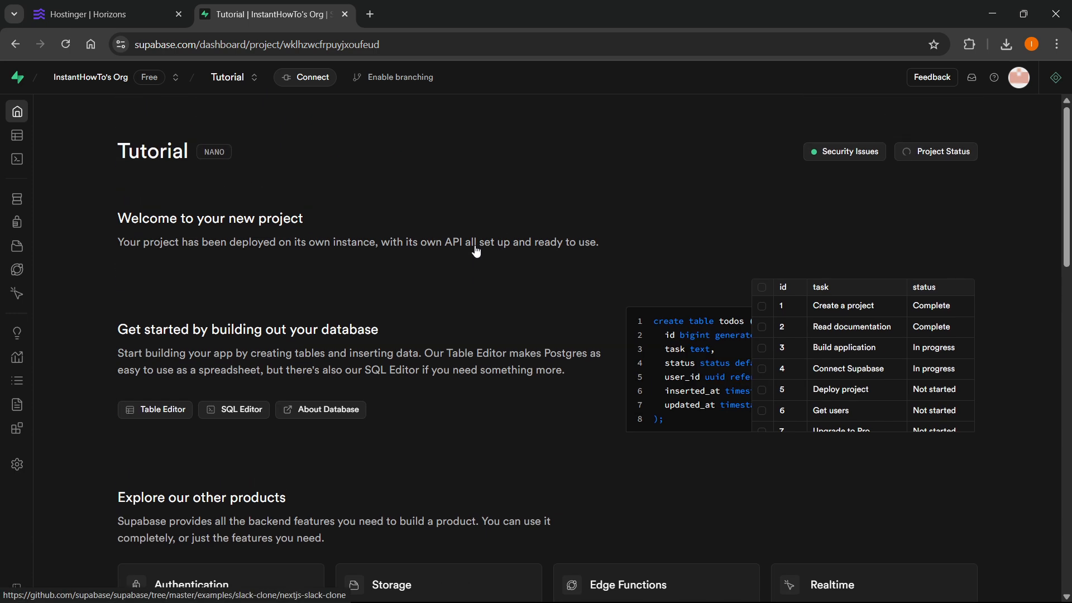
Return to Hostinger Horizons, dismiss the Supabase connection options and close that browser tab, leaving the Tutorial project dashboard open.
click(128, 14)
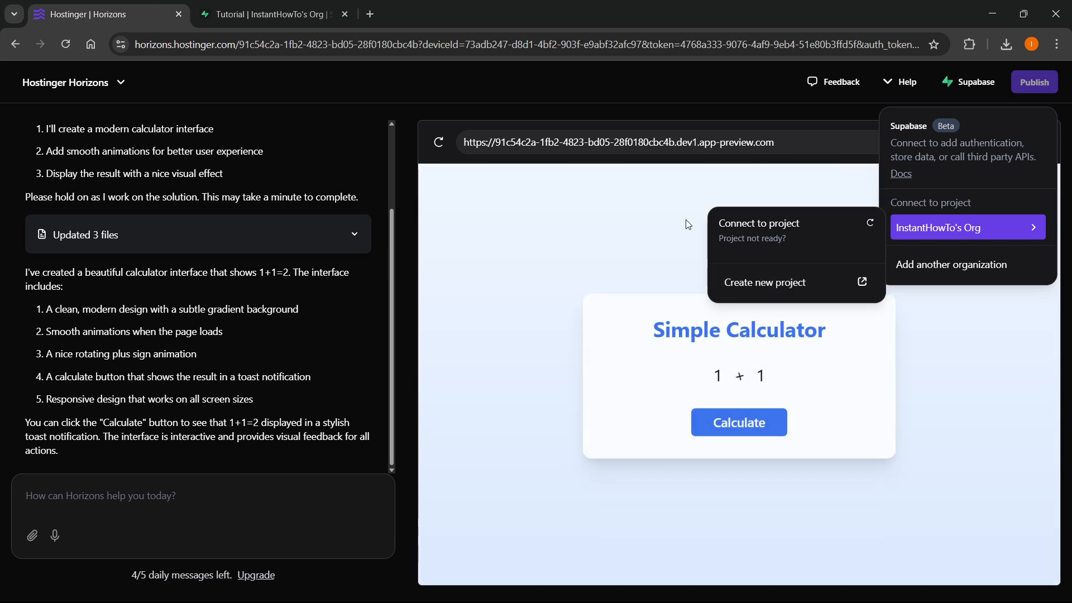
click(611, 101)
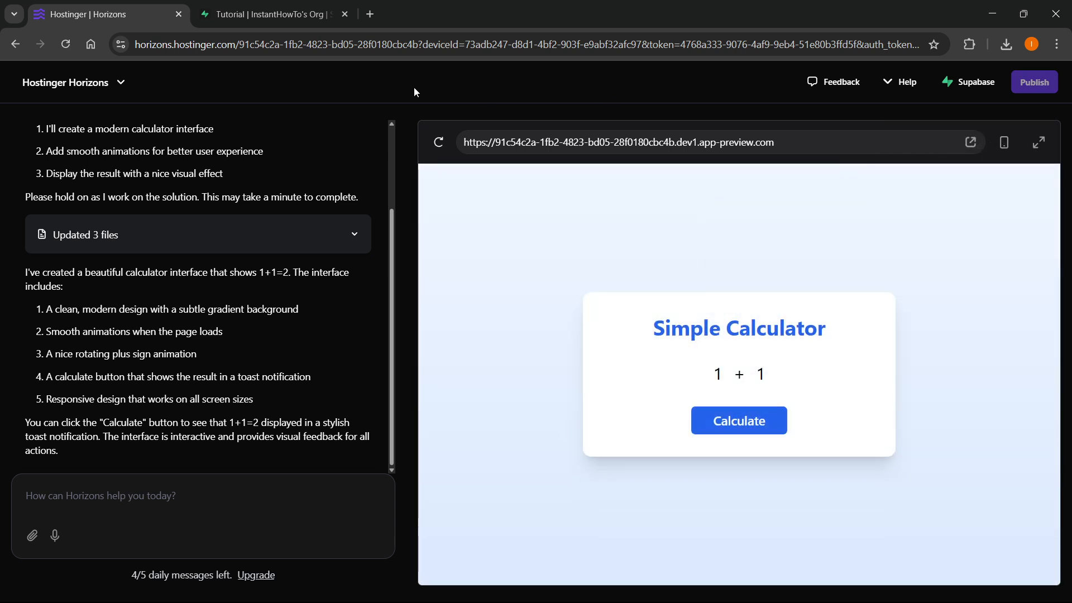
middle_click(63, 4)
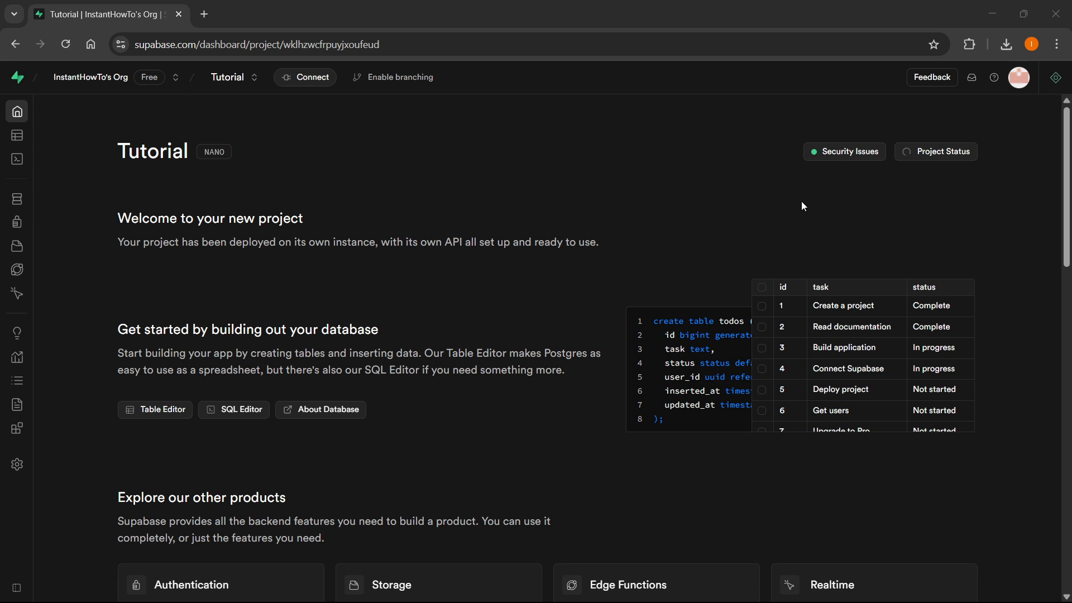
click(516, 206)
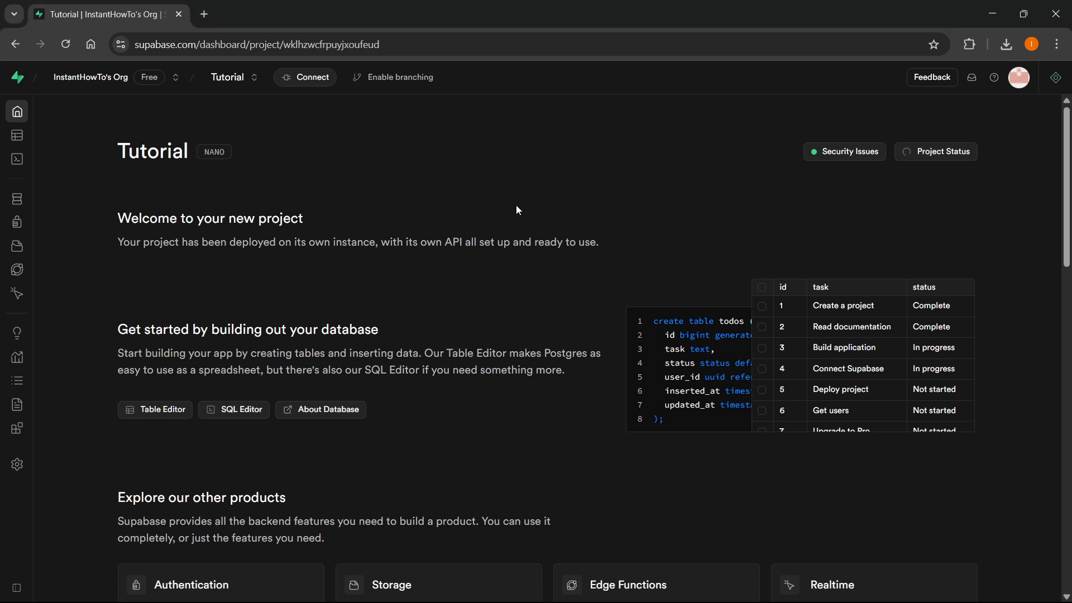